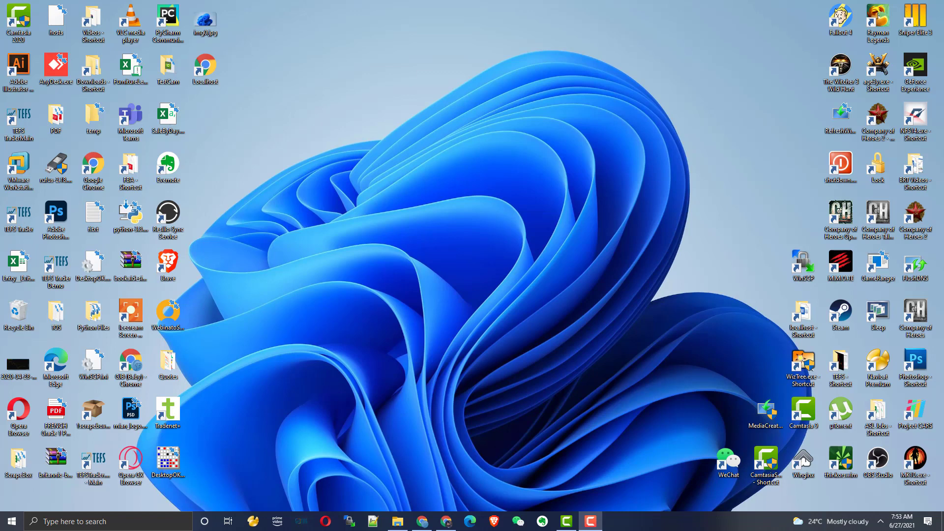
Restore the MediaCreationW10 - w11 folder showing Windows10.iso, MediaCreationTool21H1.exe and rufus-3.14.exe
mouse_move(397, 526)
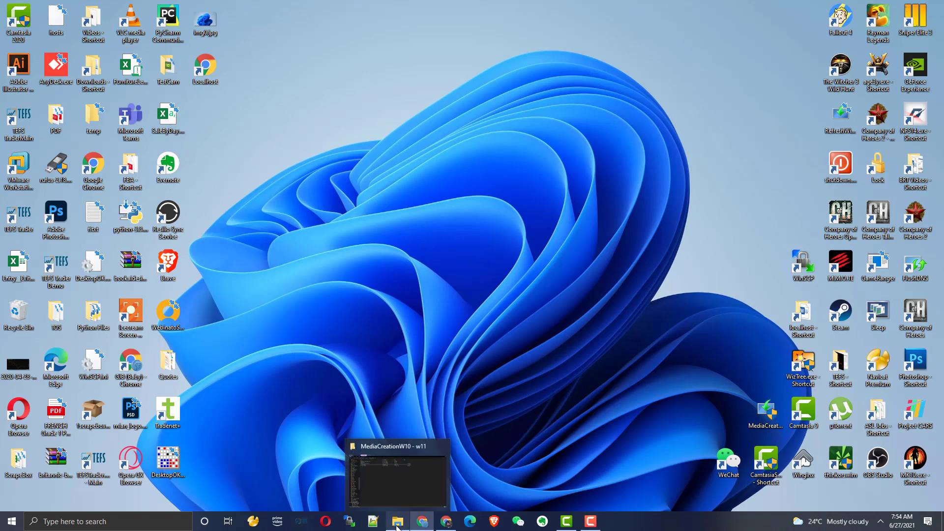
click(397, 526)
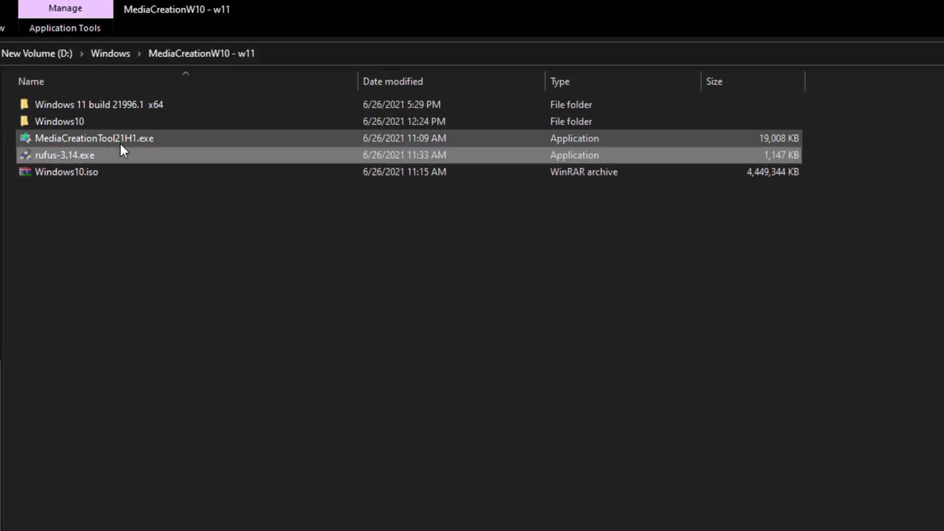
mouse_move(77, 162)
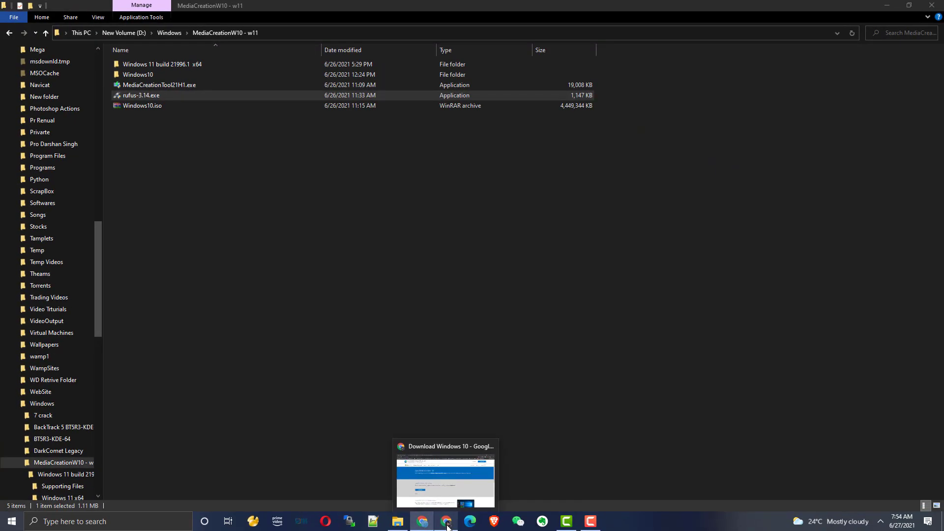
Highlight the 'Create Windows 10 installation media' heading on the Microsoft page, then view the Rufus site
click(447, 525)
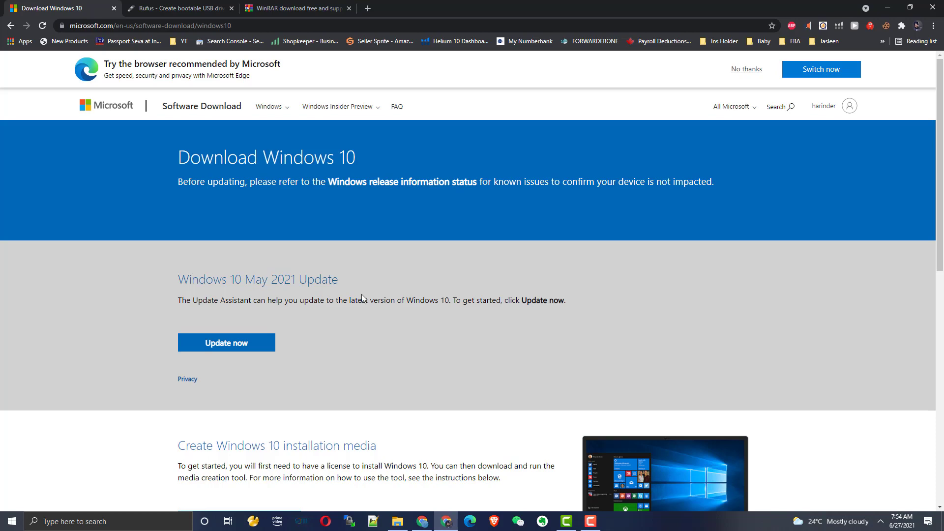
scroll(296, 268, down, 8)
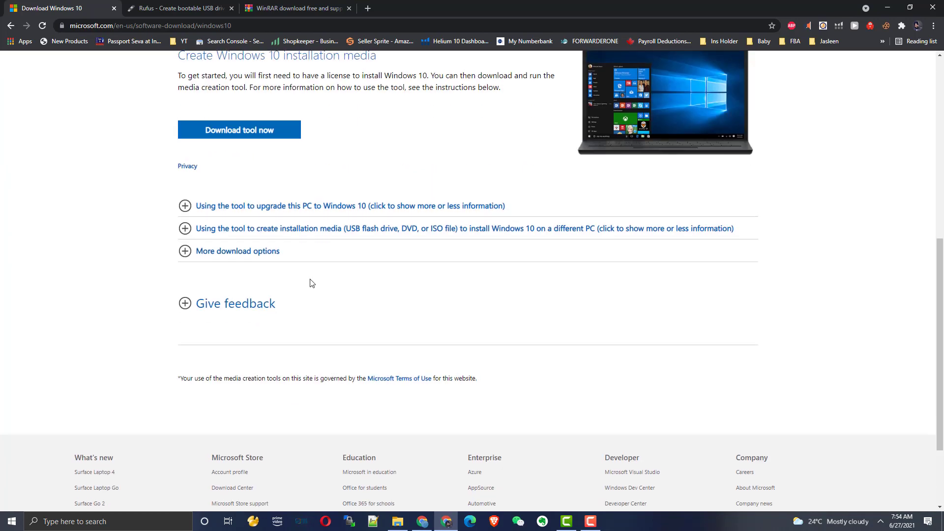
scroll(311, 281, up, 3)
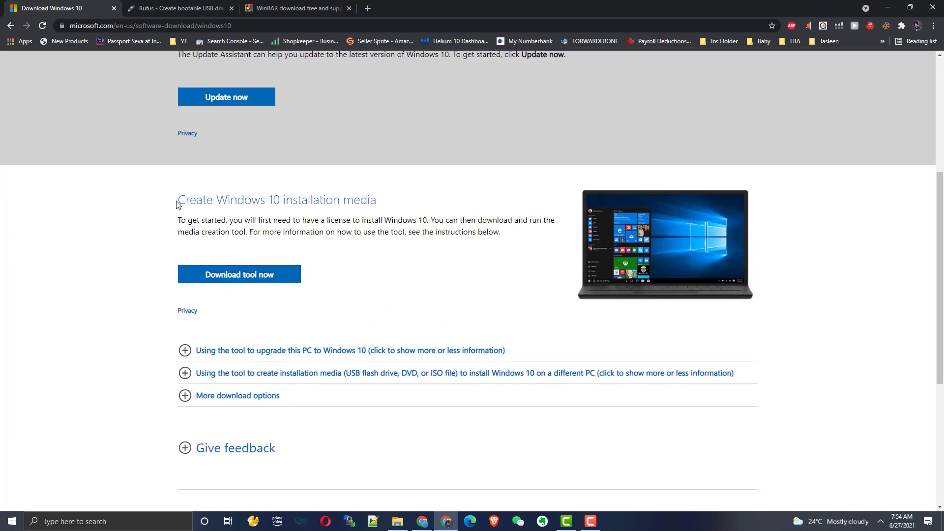
drag(176, 205, 347, 195)
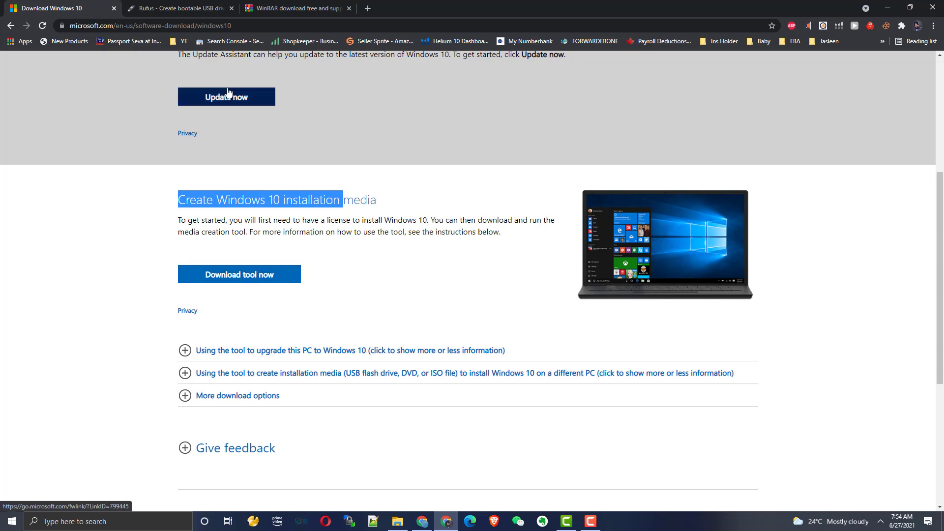
click(193, 6)
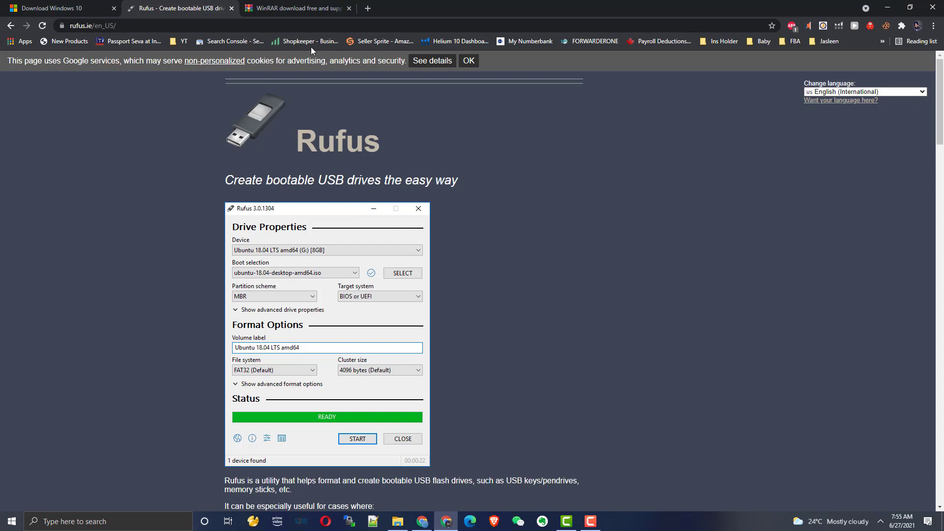
Glance at the WinRAR download page, then return to the MediaCreationW10 - w11 folder
click(296, 8)
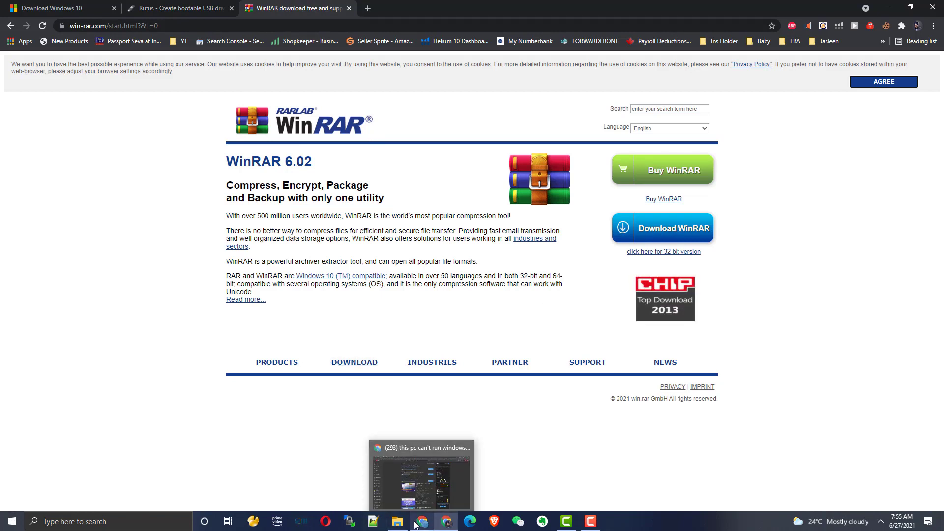
click(398, 521)
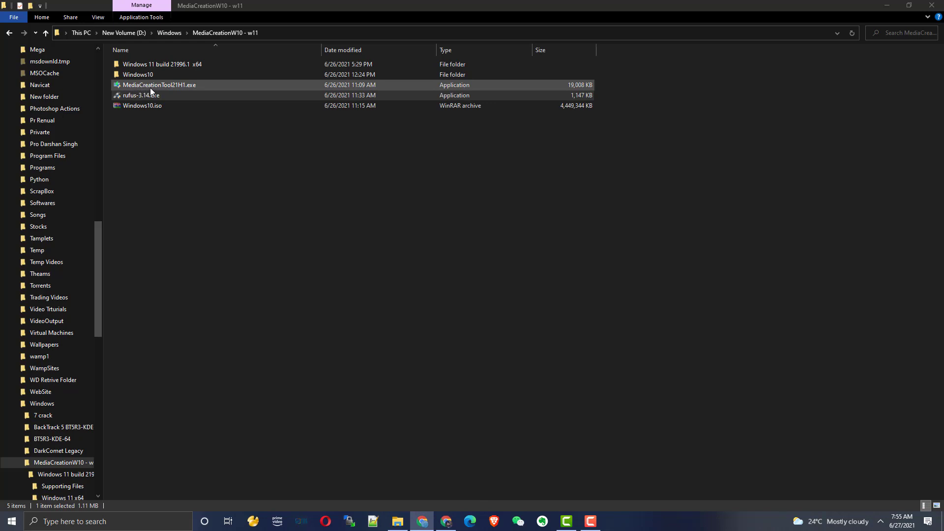
Run MediaCreationTool21H1.exe until Windows 10 Setup asks 'What do you want to do?'
double_click(178, 85)
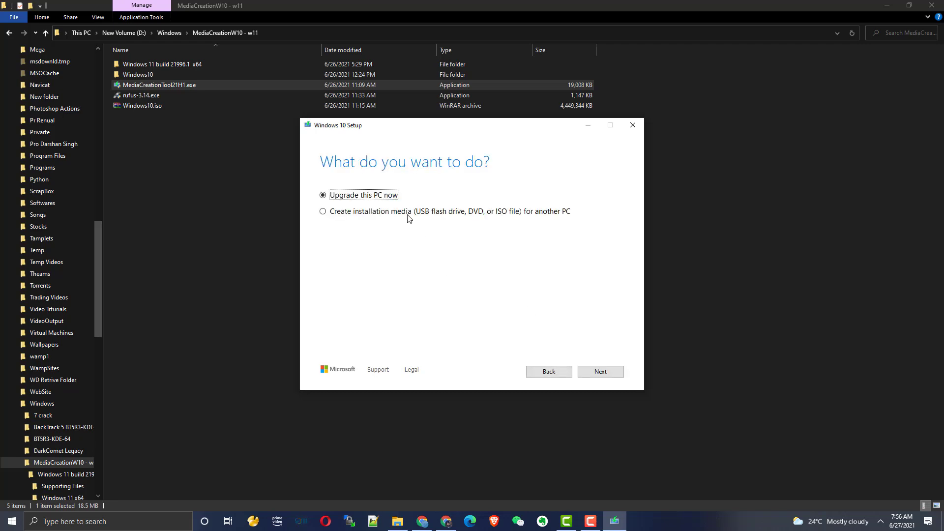
Choose 'Create installation media' with recommended options and ISO file as the media type
click(352, 214)
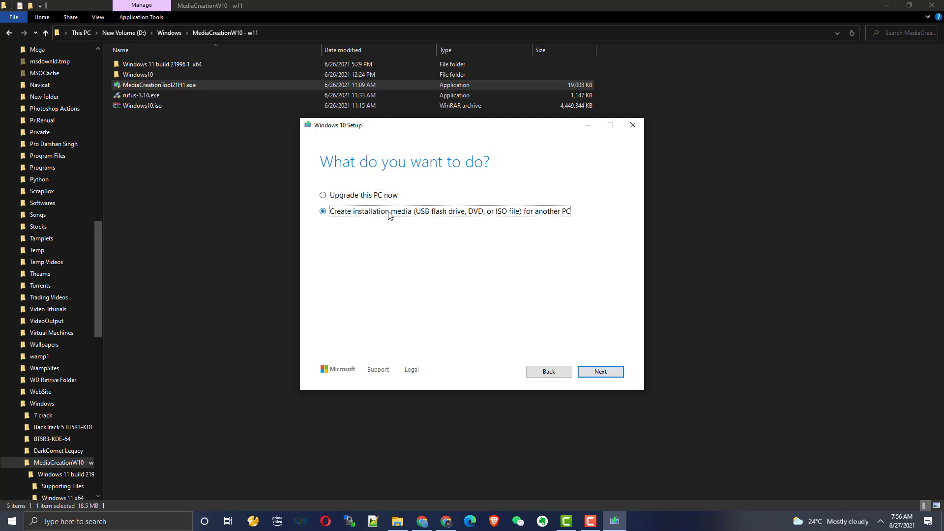
click(608, 374)
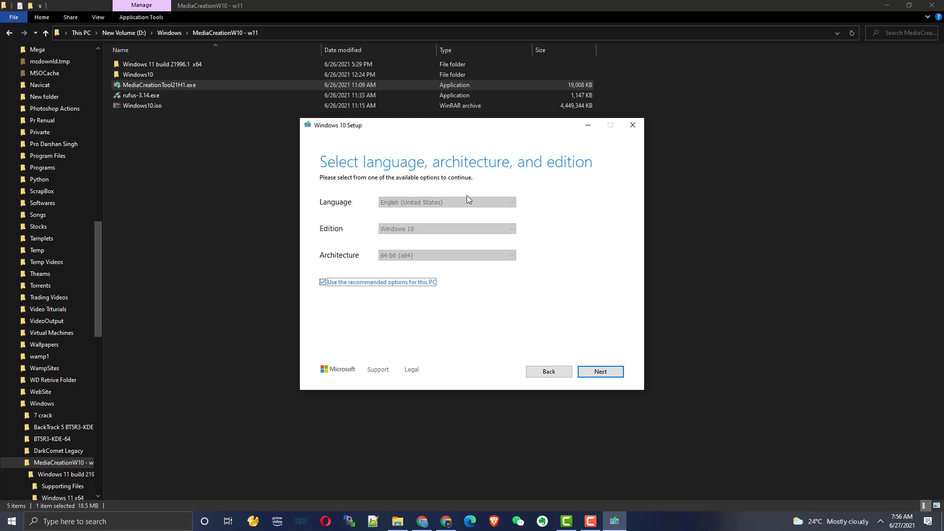
click(606, 375)
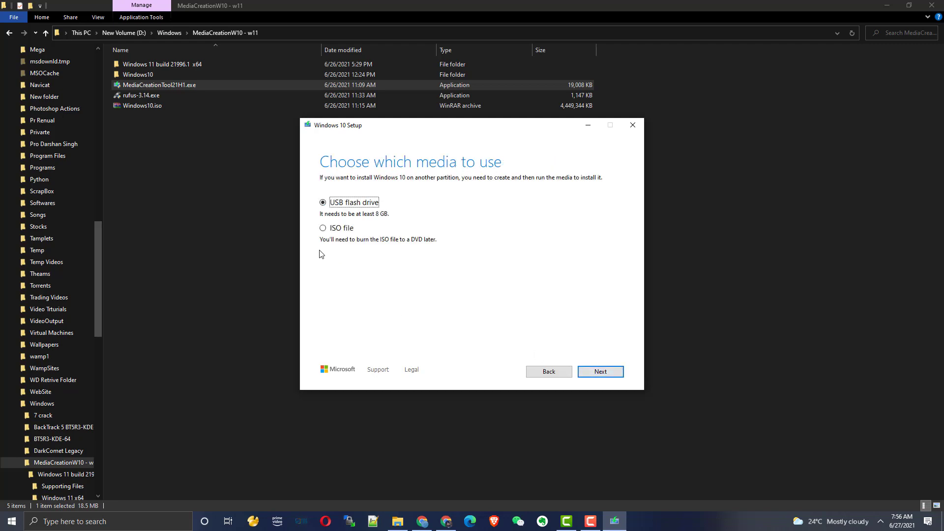
click(337, 230)
Cancel the 'Select a path' save dialog and confirm quitting Windows 10 Setup
click(598, 373)
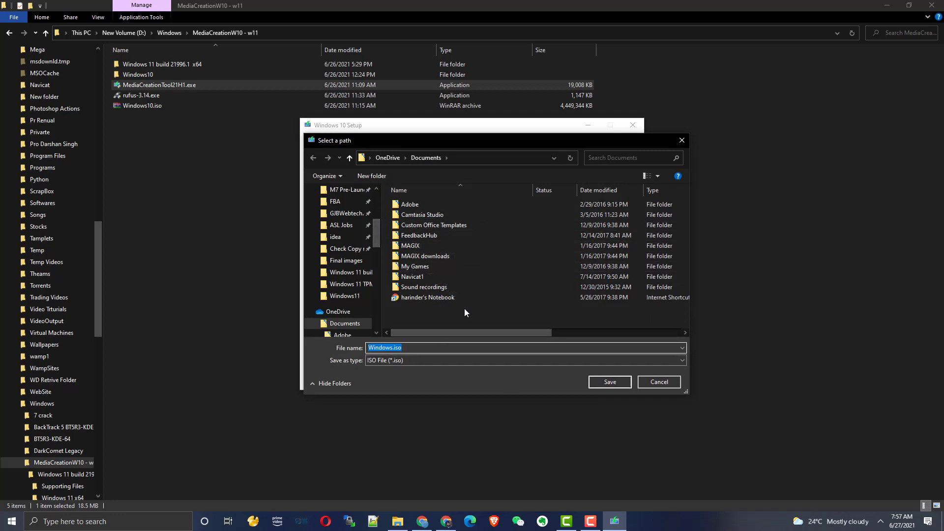
click(659, 384)
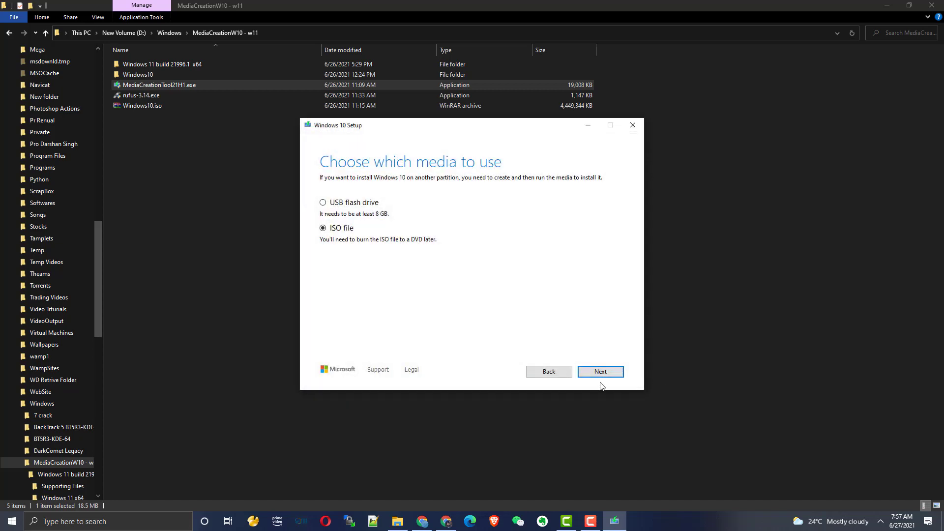
click(633, 124)
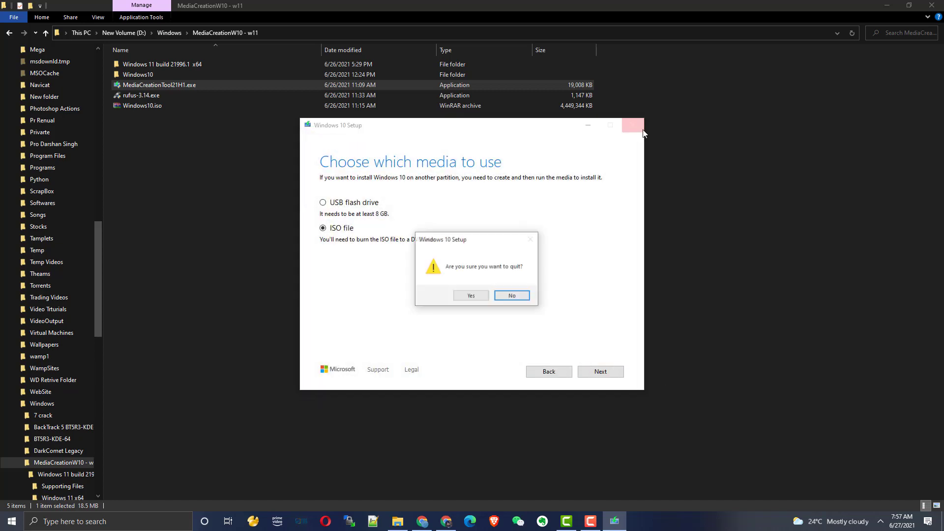
click(471, 296)
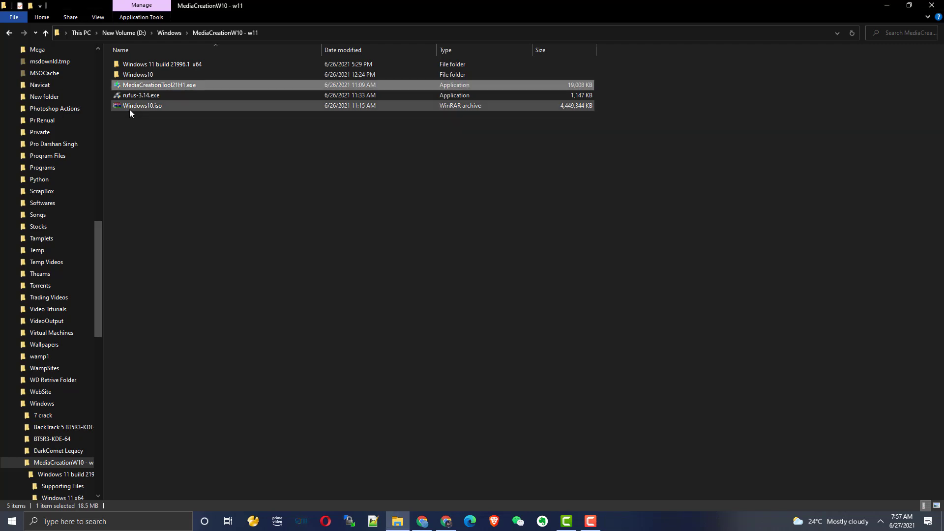
click(131, 109)
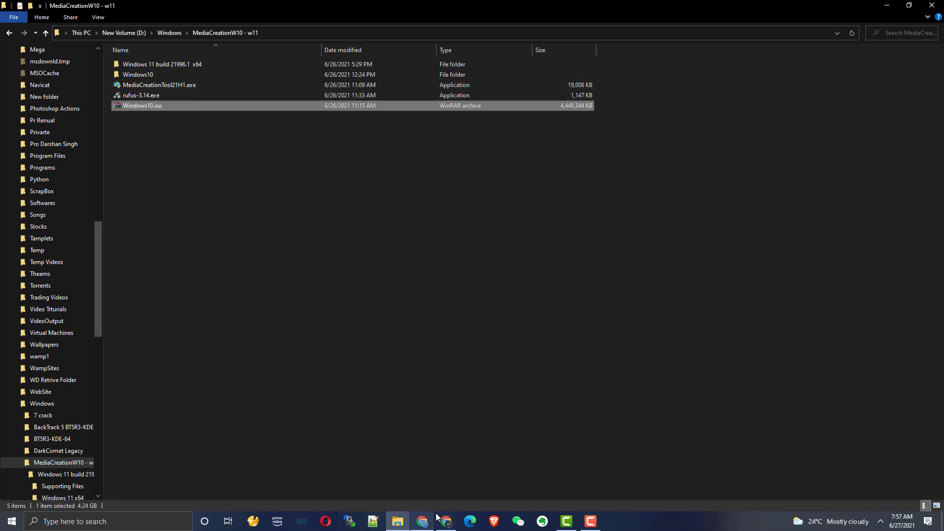
click(112, 105)
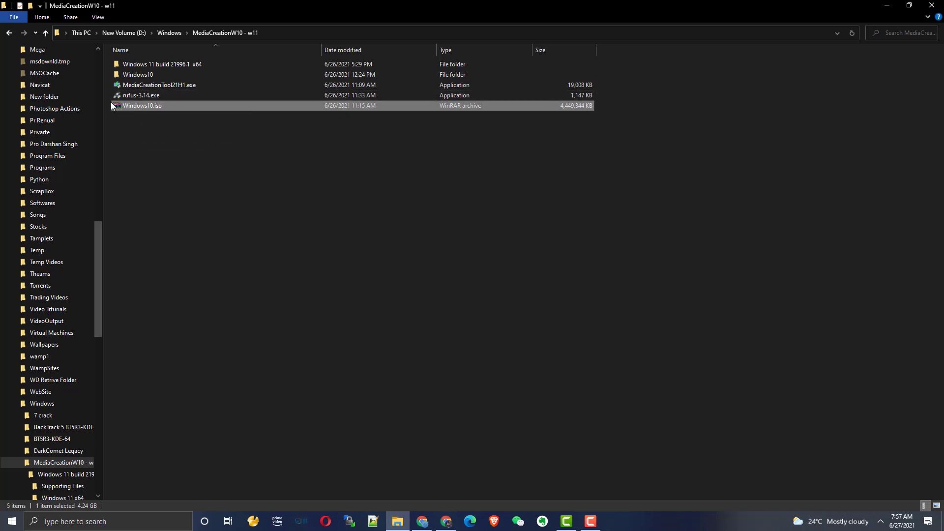
right_click(167, 106)
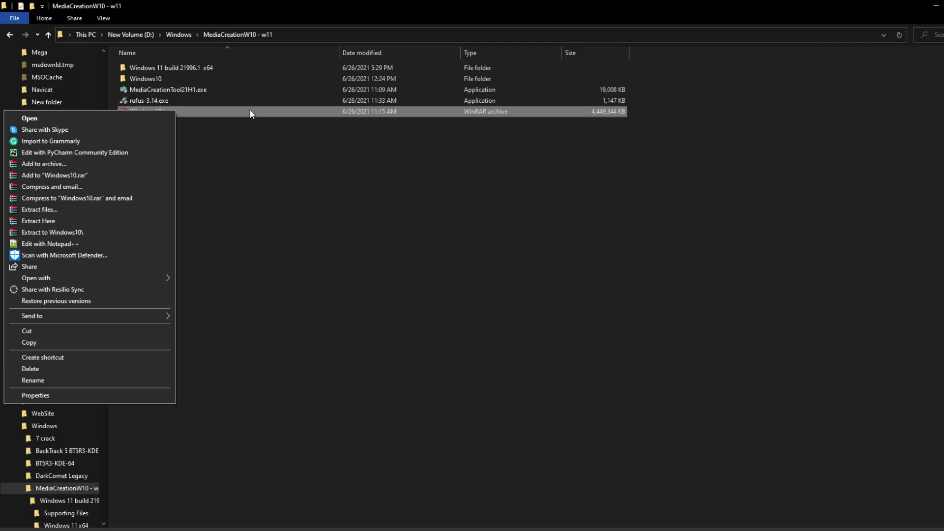
click(267, 112)
right_click(276, 112)
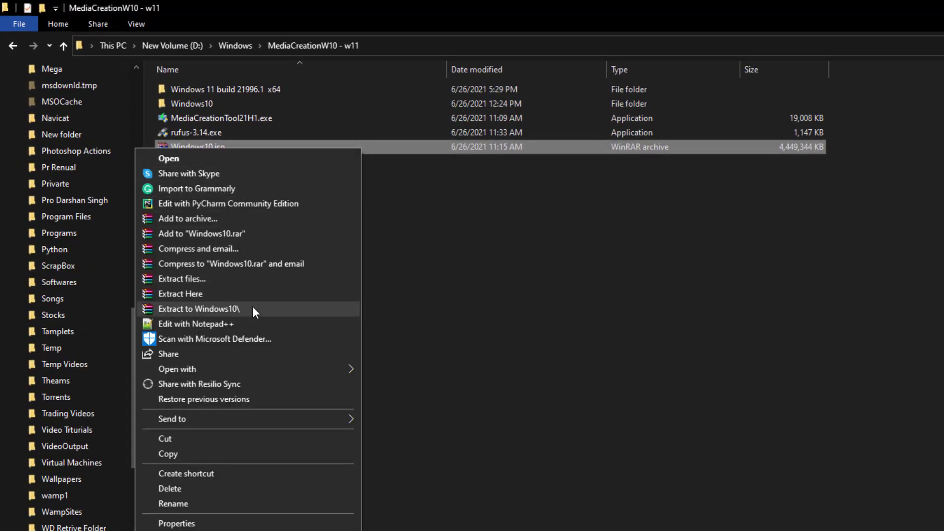
click(587, 296)
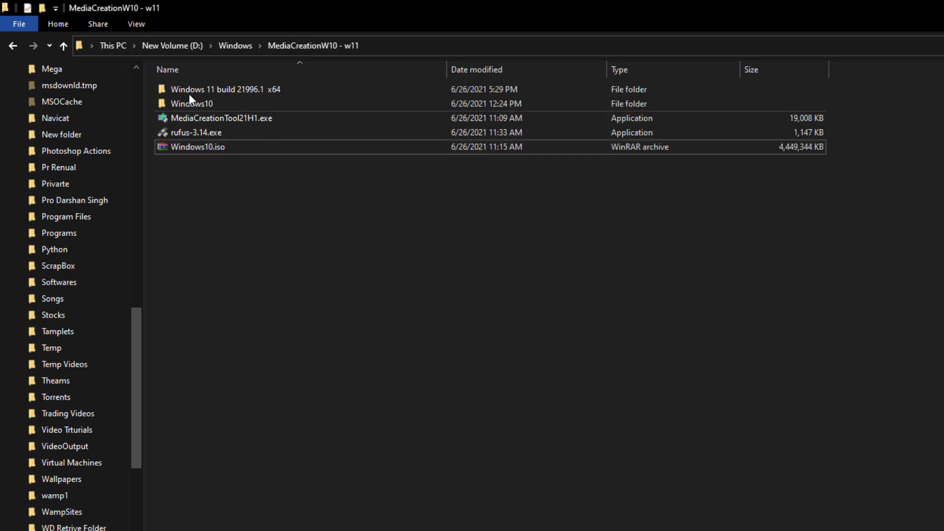
click(216, 106)
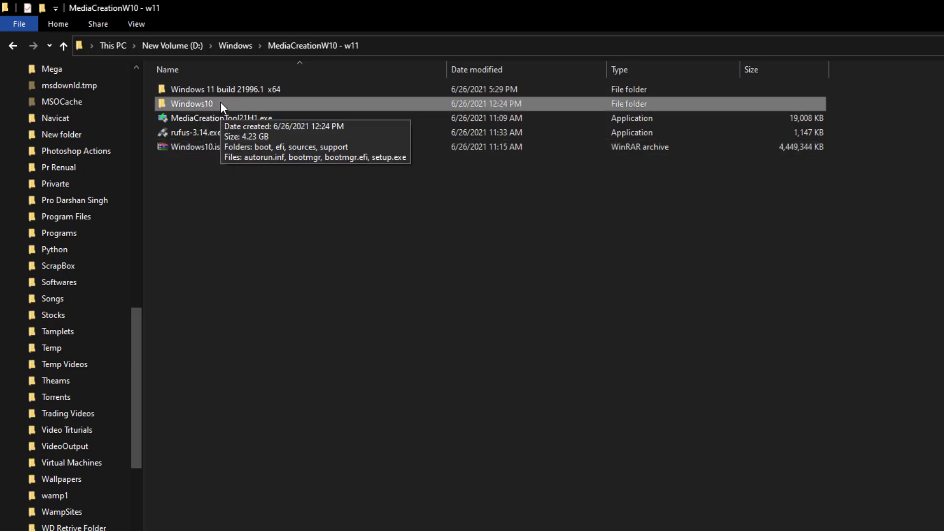
click(884, 479)
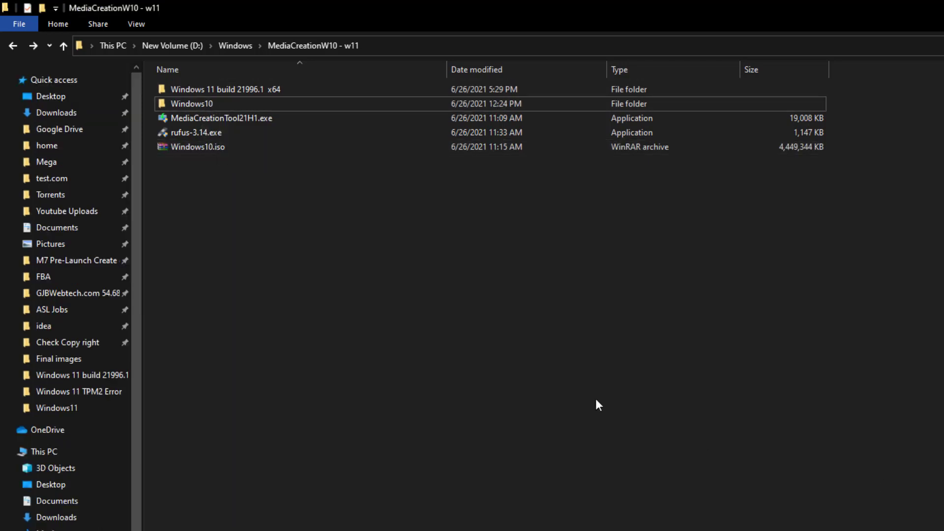
Open Windows10\sources and select all 184 items except install.esd
double_click(194, 104)
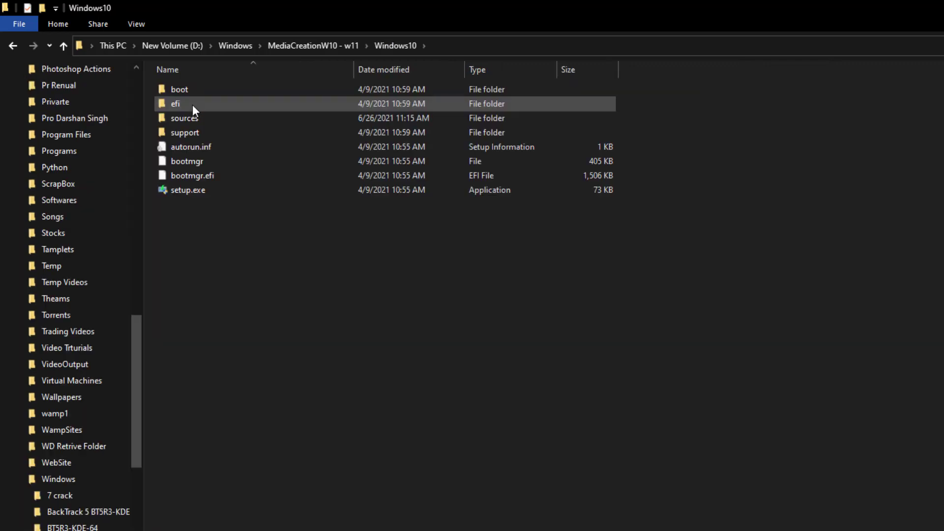
double_click(216, 121)
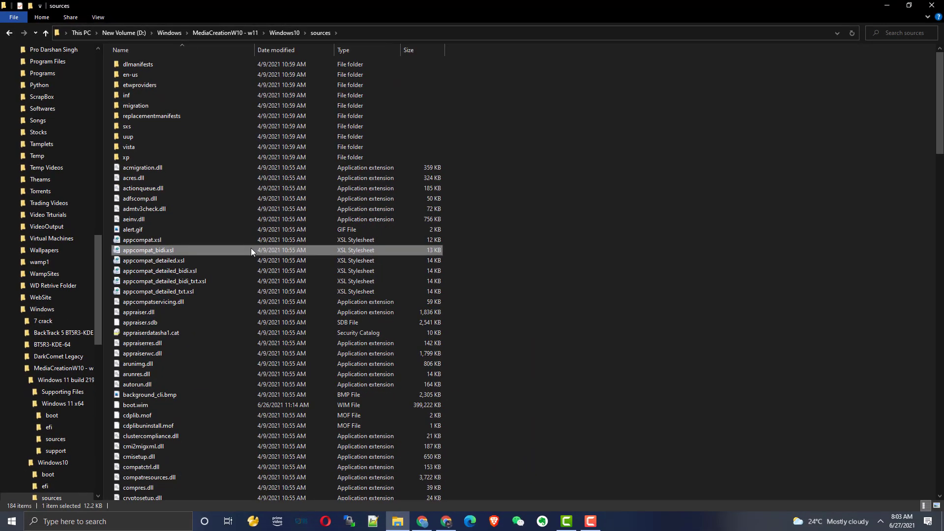
key(ctrl+a)
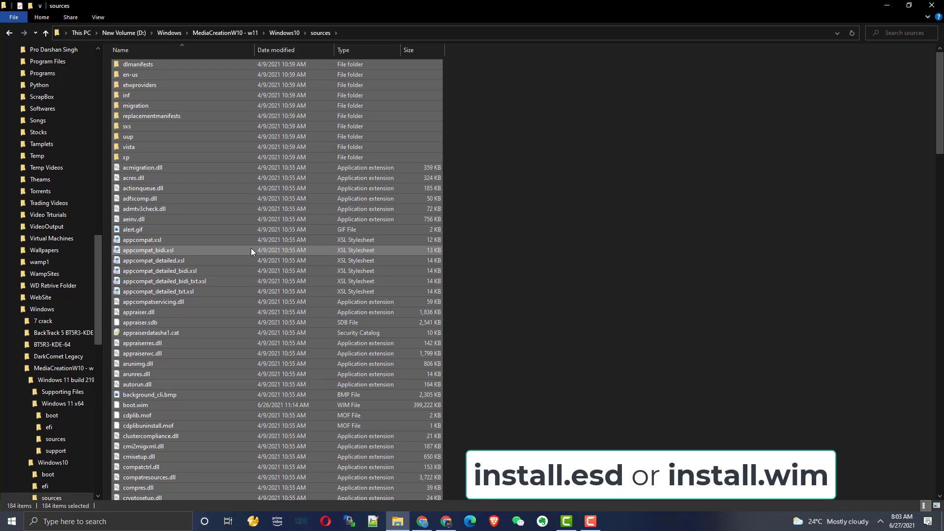
scroll(251, 250, down, 15)
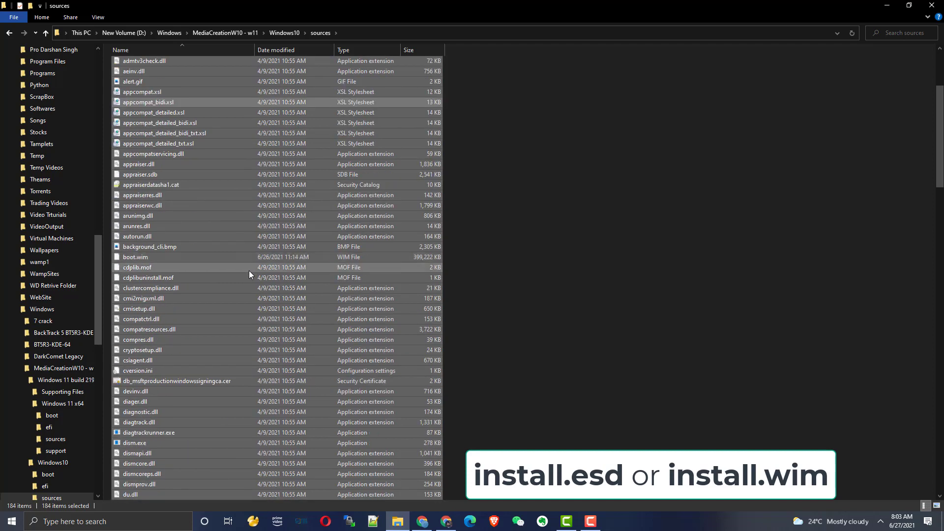
scroll(237, 307, down, 7)
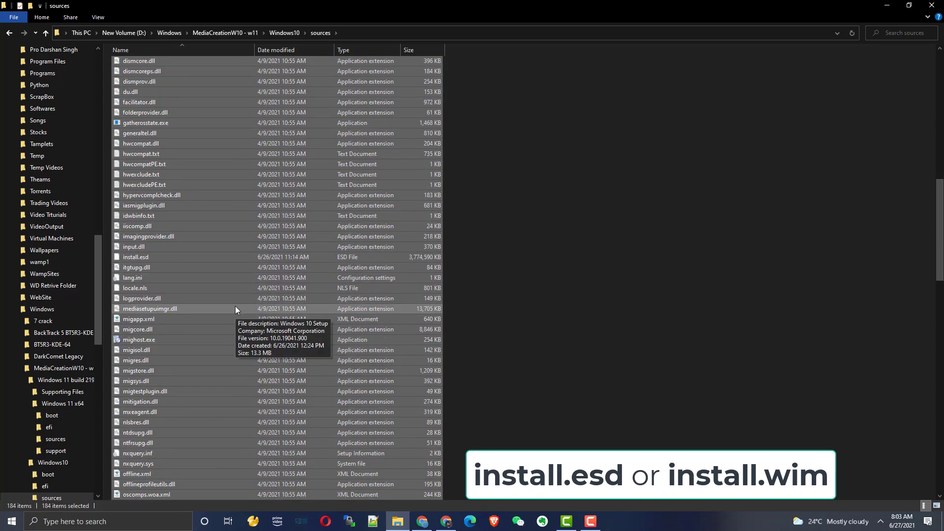
scroll(197, 326, up, 10)
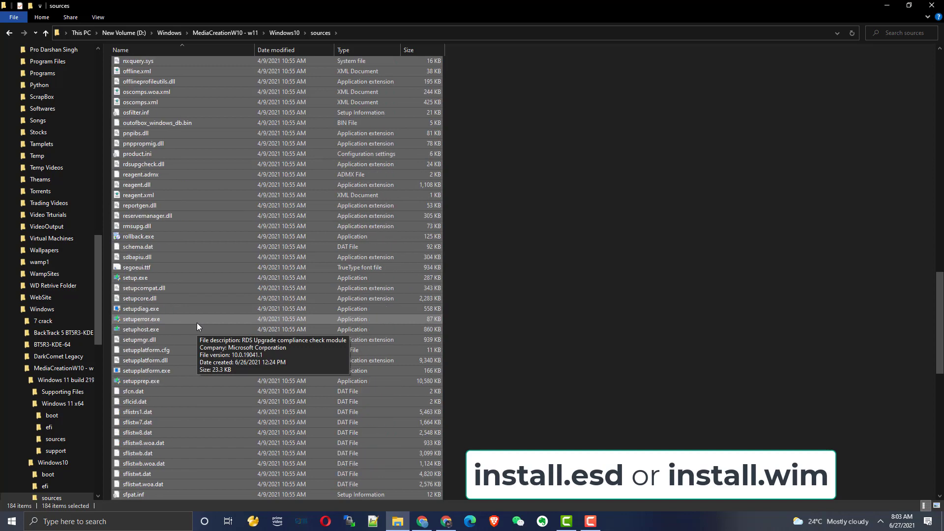
scroll(197, 326, up, 5)
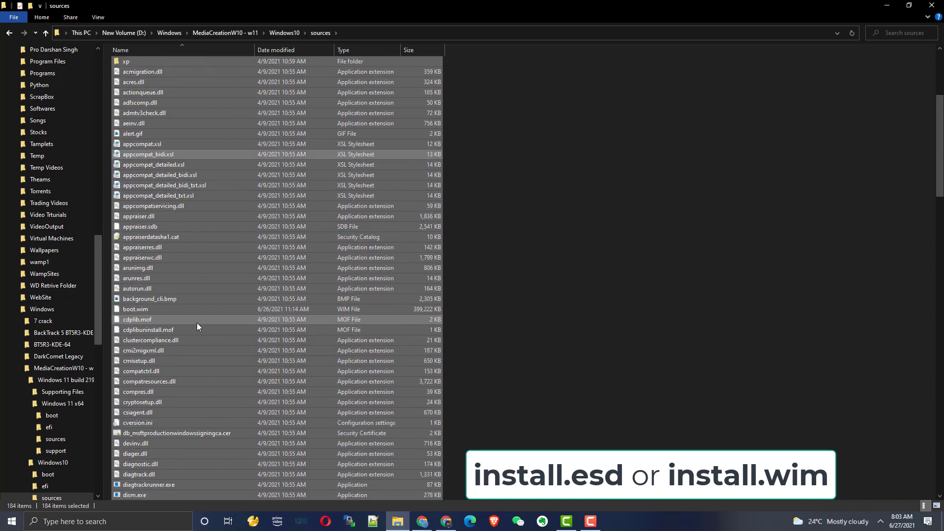
scroll(197, 322, down, 10)
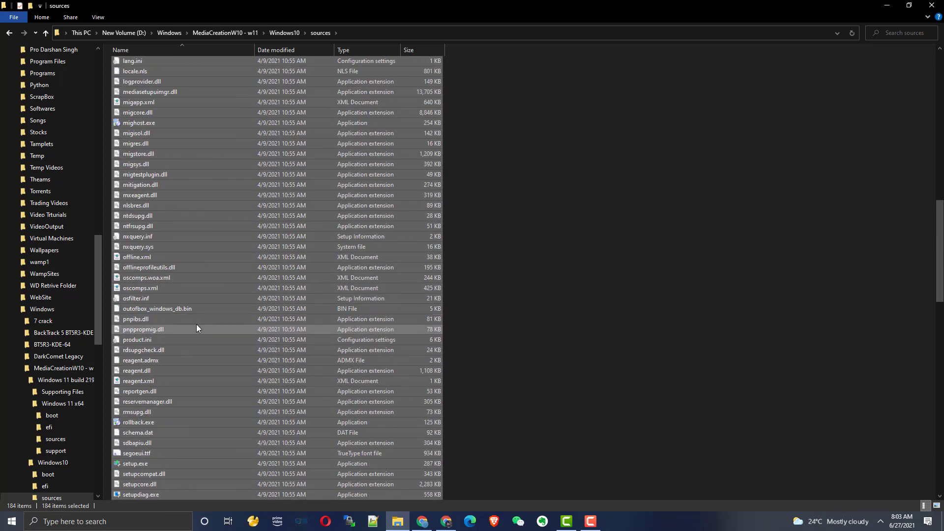
ctrl+click(172, 392)
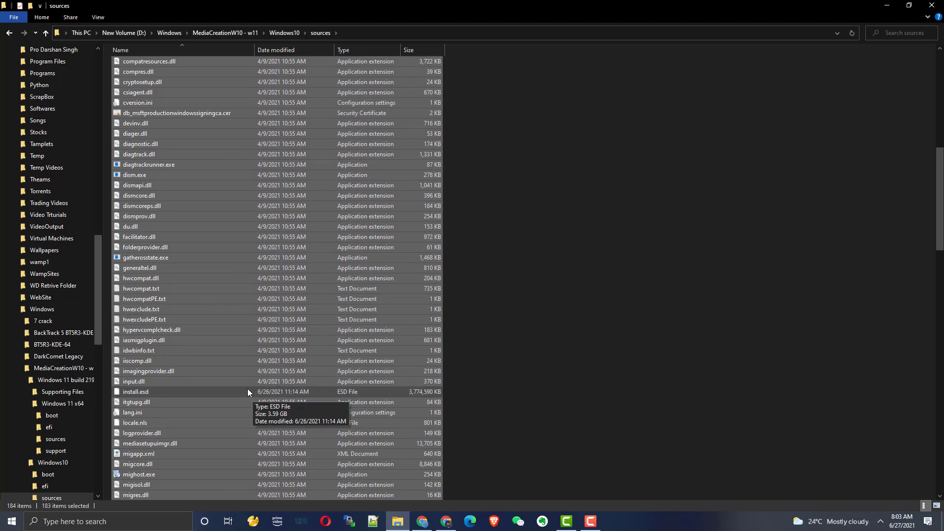
Copy the selected sources files and navigate to the CCCOMA_X64F (J:) USB drive
right_click(392, 214)
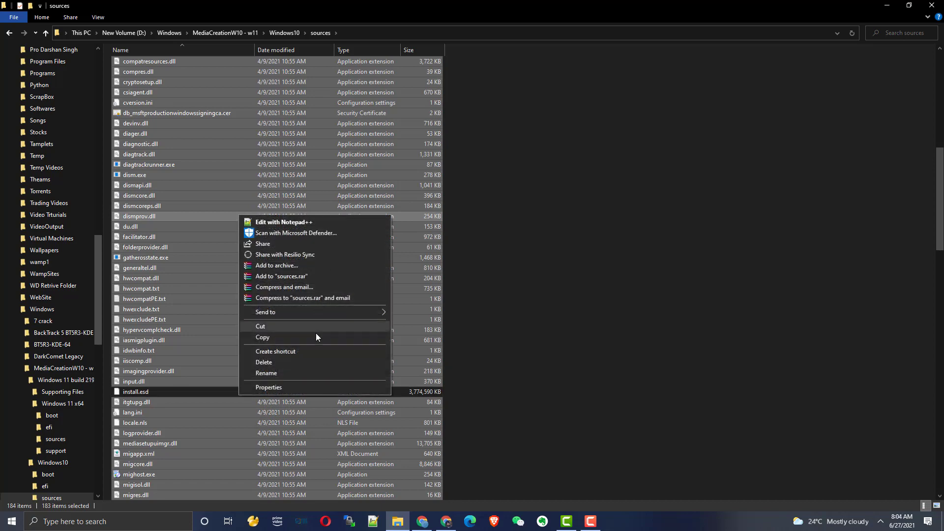
click(317, 338)
key(alt+Left)
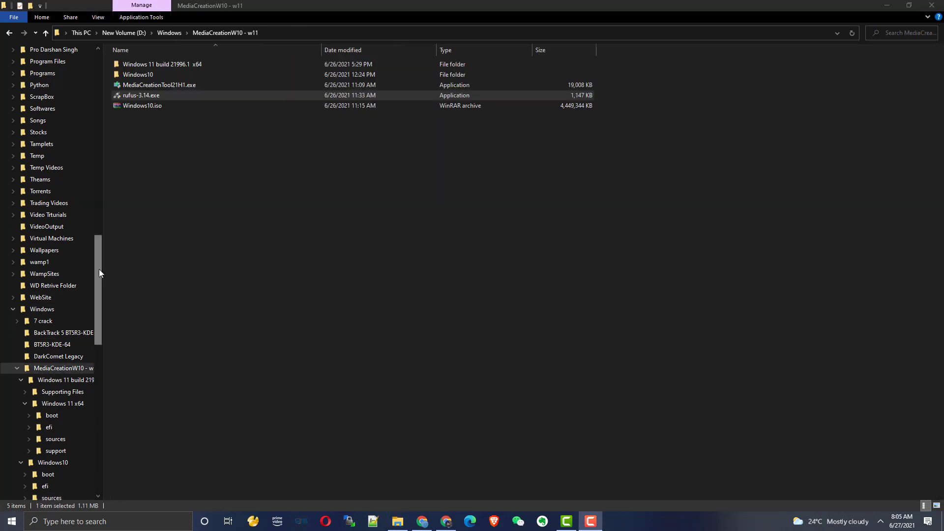
drag(99, 269, 100, 113)
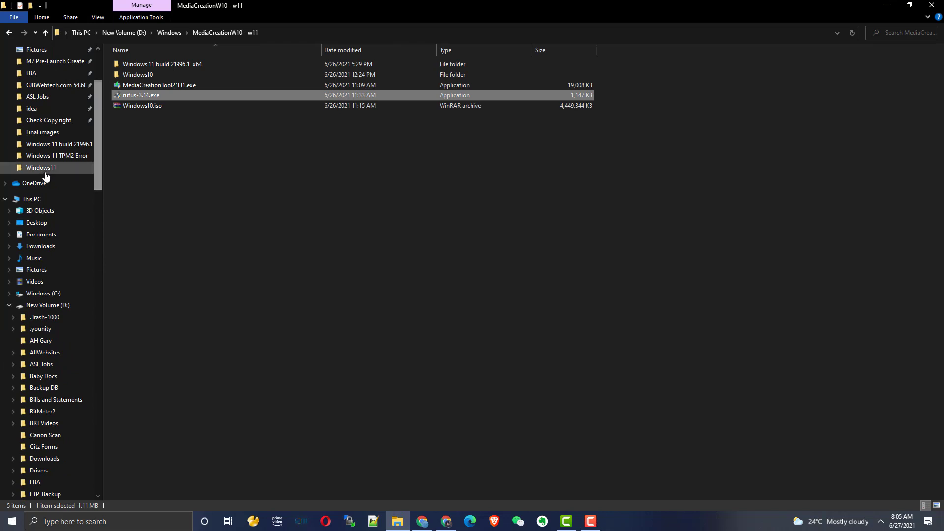
click(9, 305)
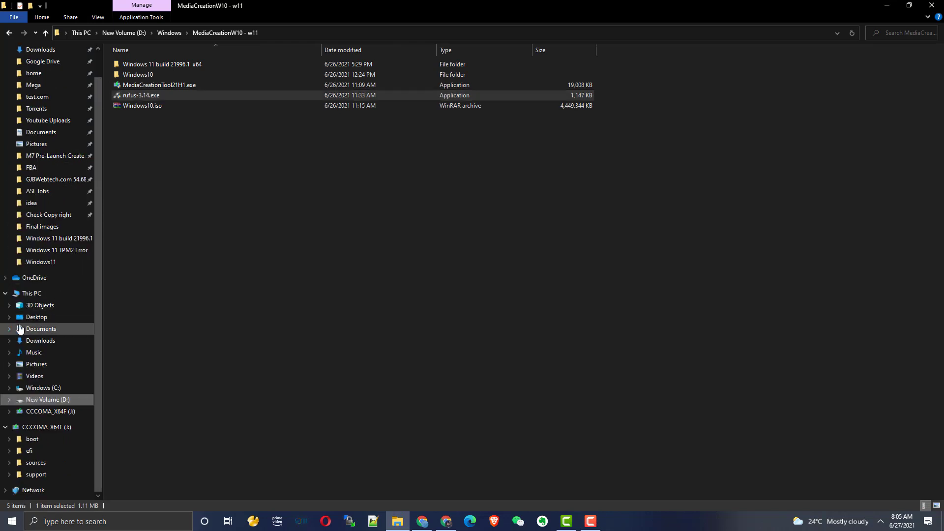
click(47, 411)
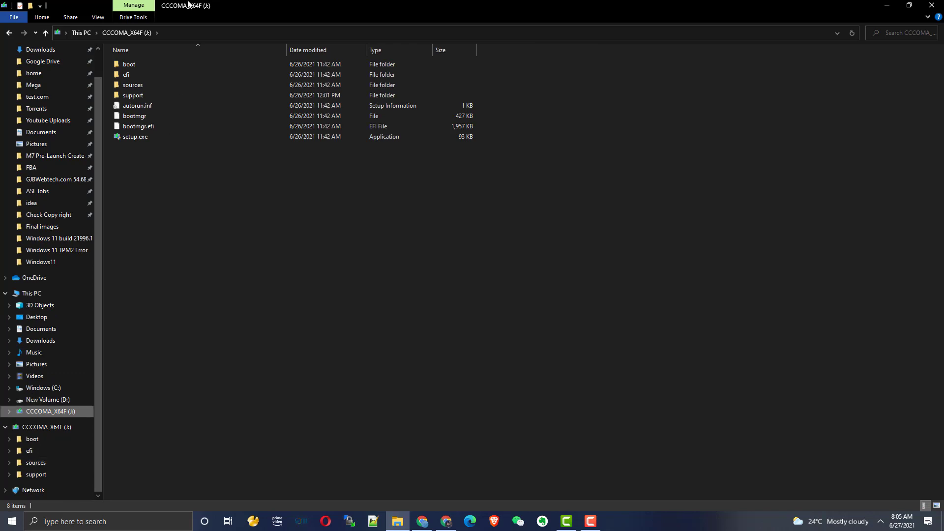
Paste the files into J:\sources, replacing same-named files, then go back to the J: root
double_click(158, 87)
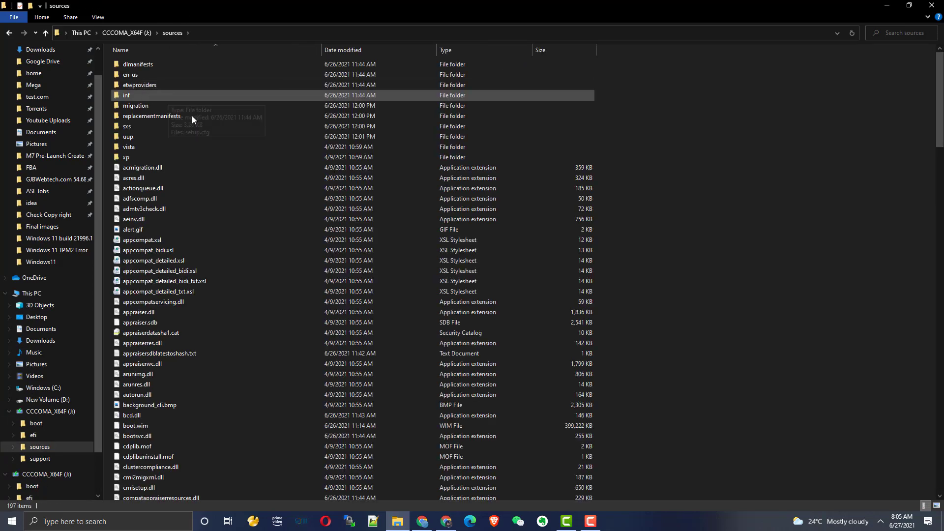
right_click(398, 185)
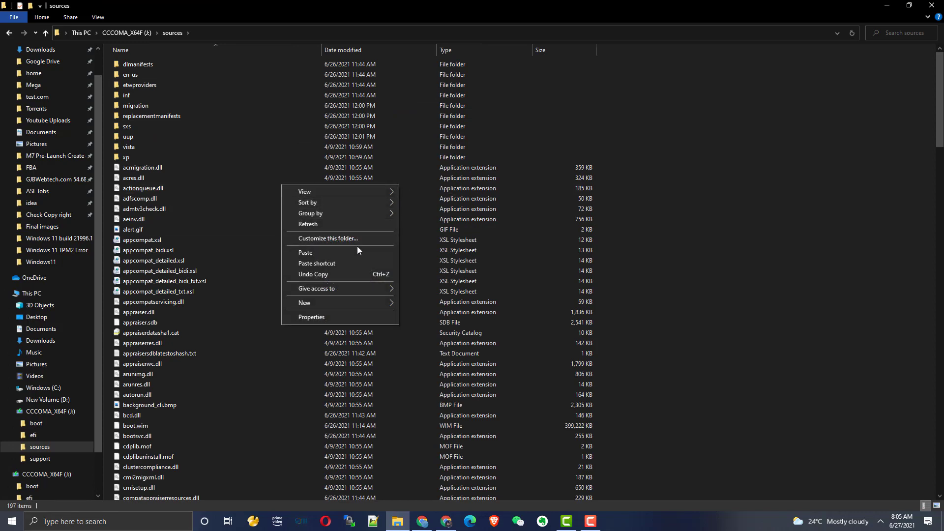
click(358, 255)
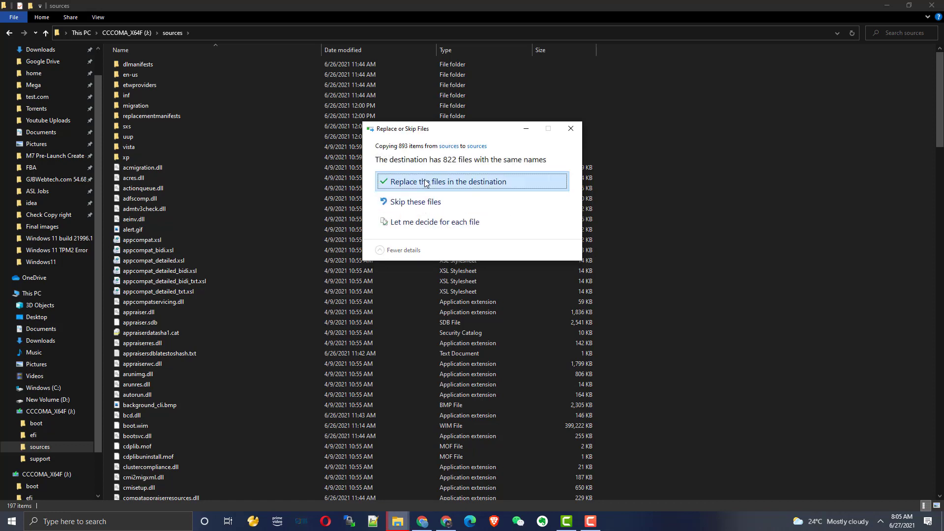
click(423, 182)
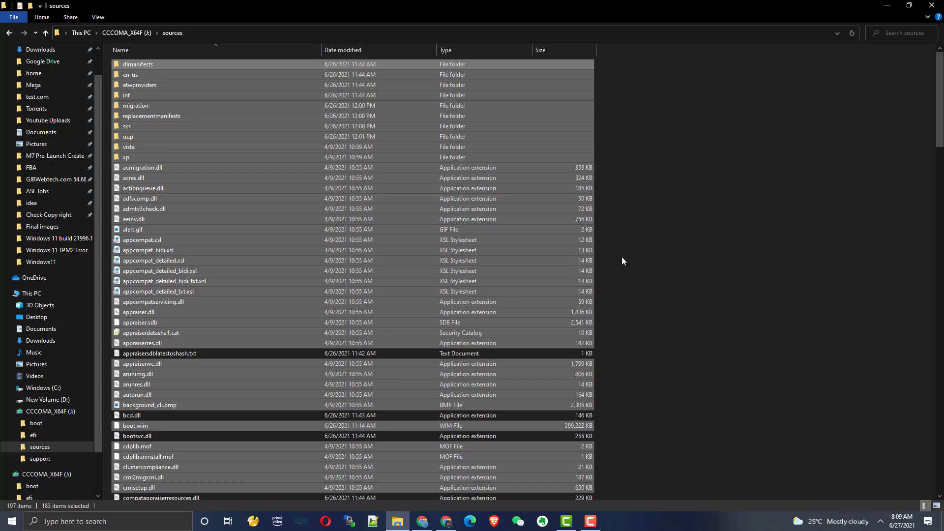
click(114, 33)
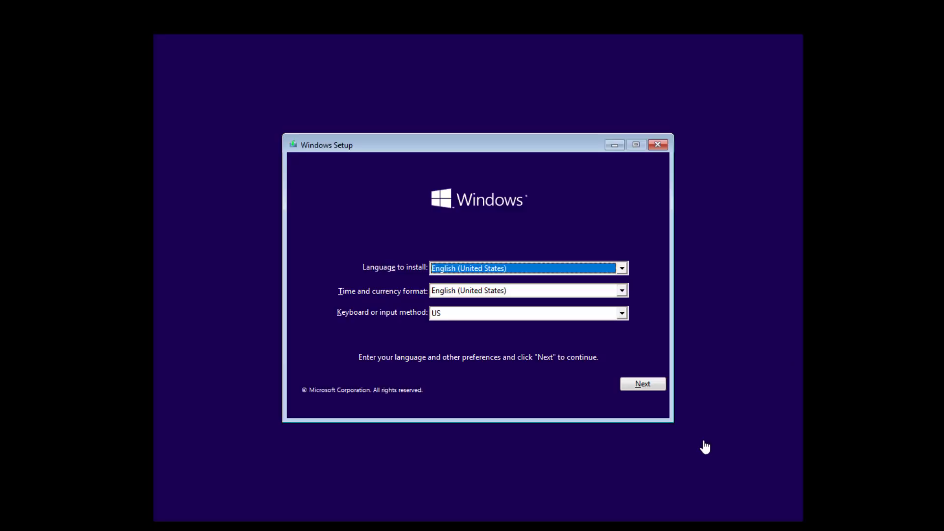
Start Install now without a product key, select Windows 11 Pro, and continue
click(659, 389)
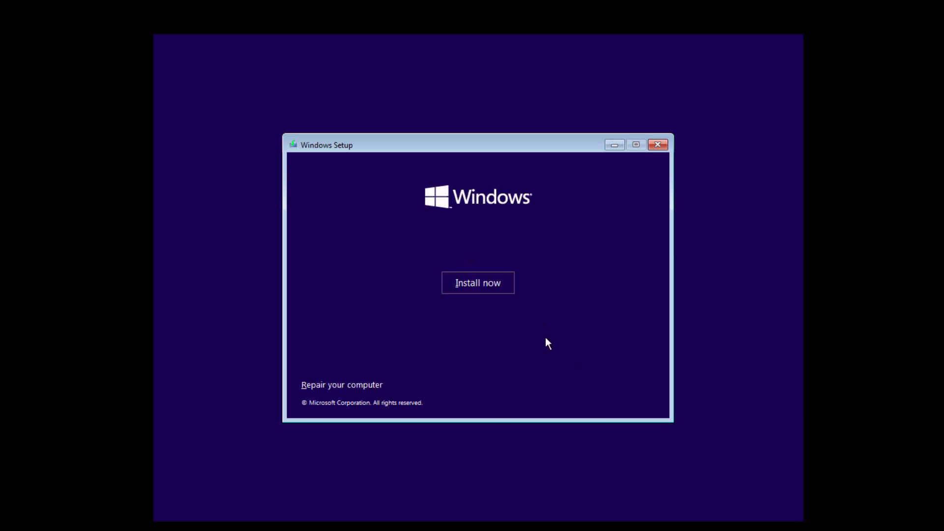
click(460, 289)
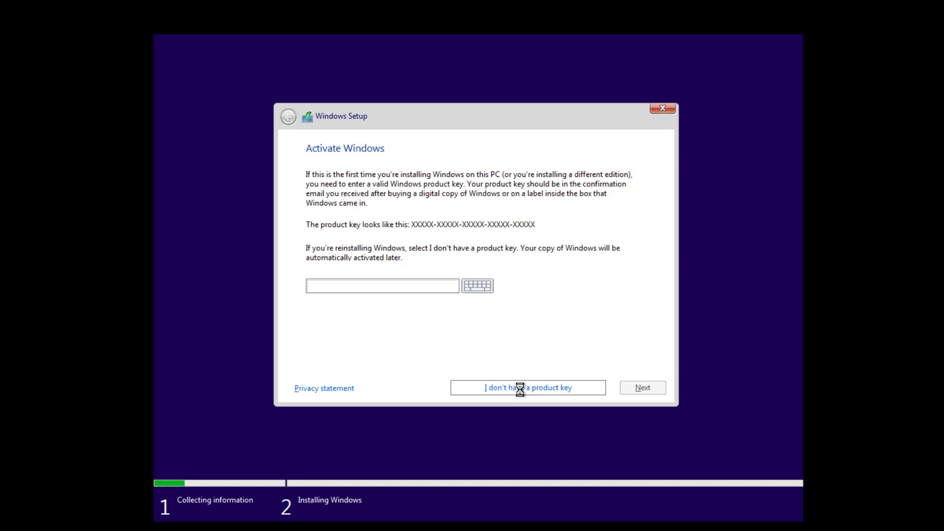
click(521, 388)
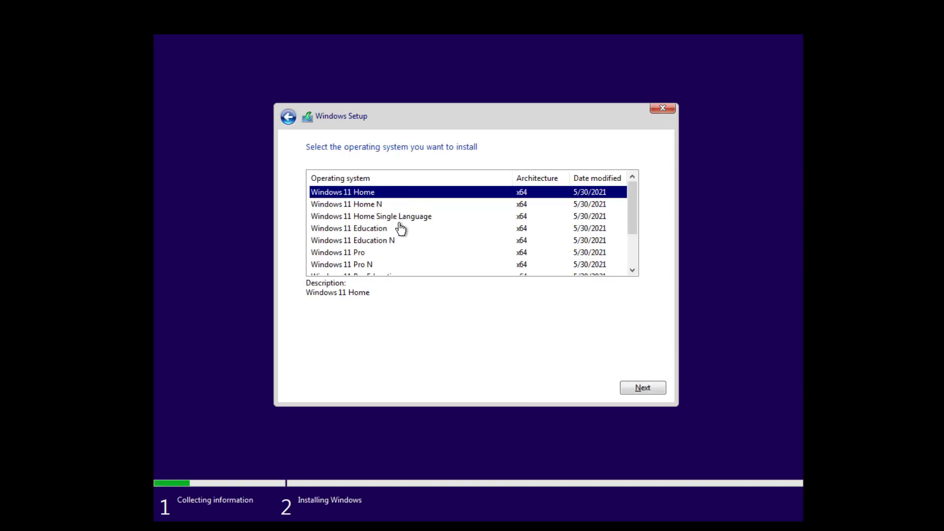
scroll(402, 238, down, 2)
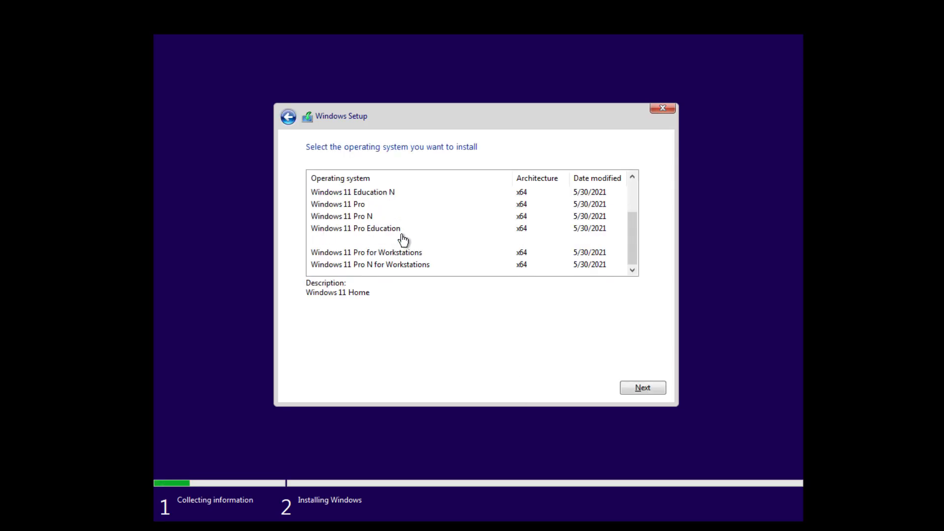
click(393, 206)
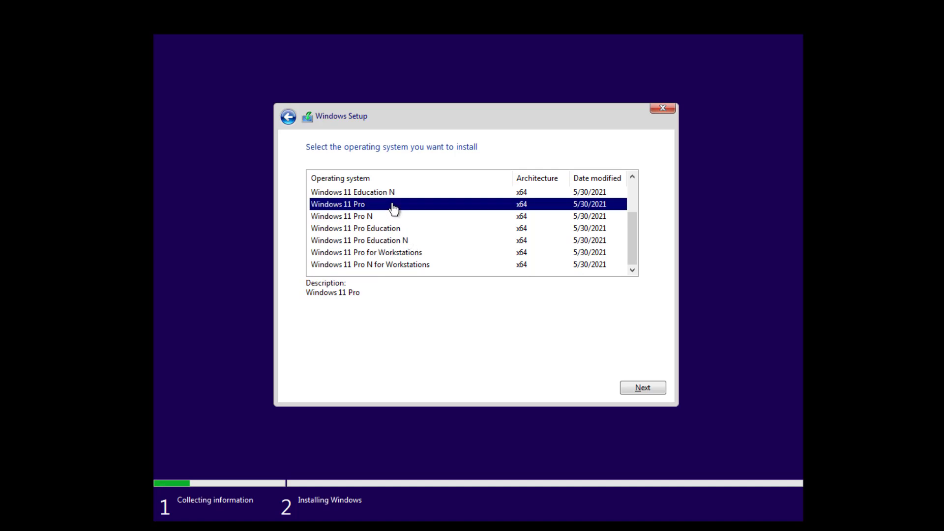
click(640, 388)
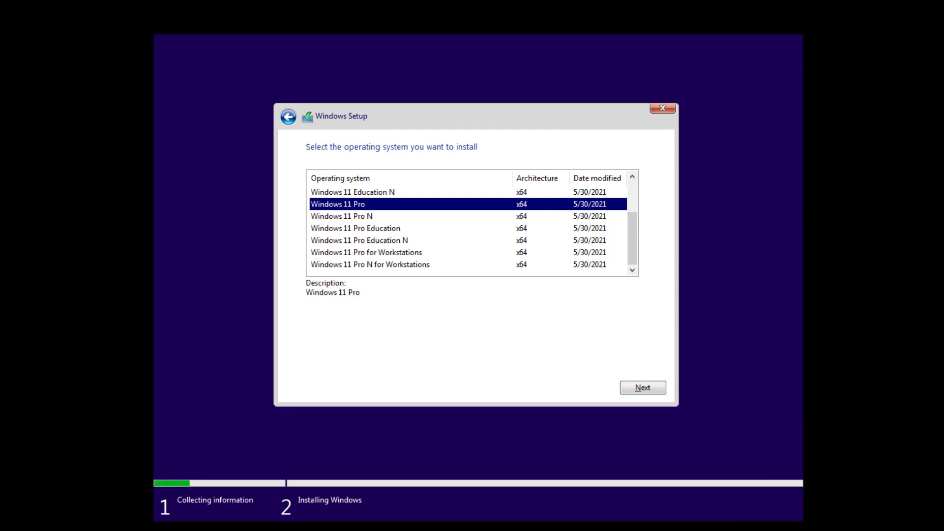